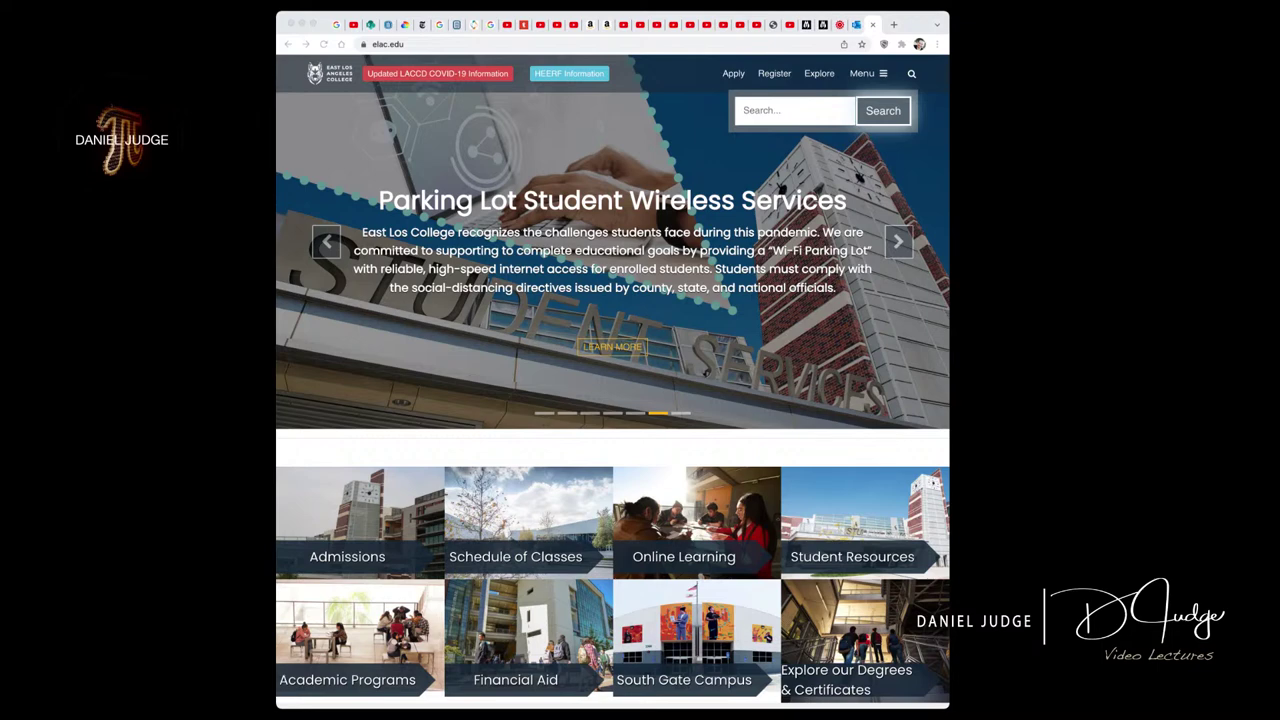
Show the elac.edu site menu listing About ELAC, Academics, Student Services and Student Resources.
click(388, 44)
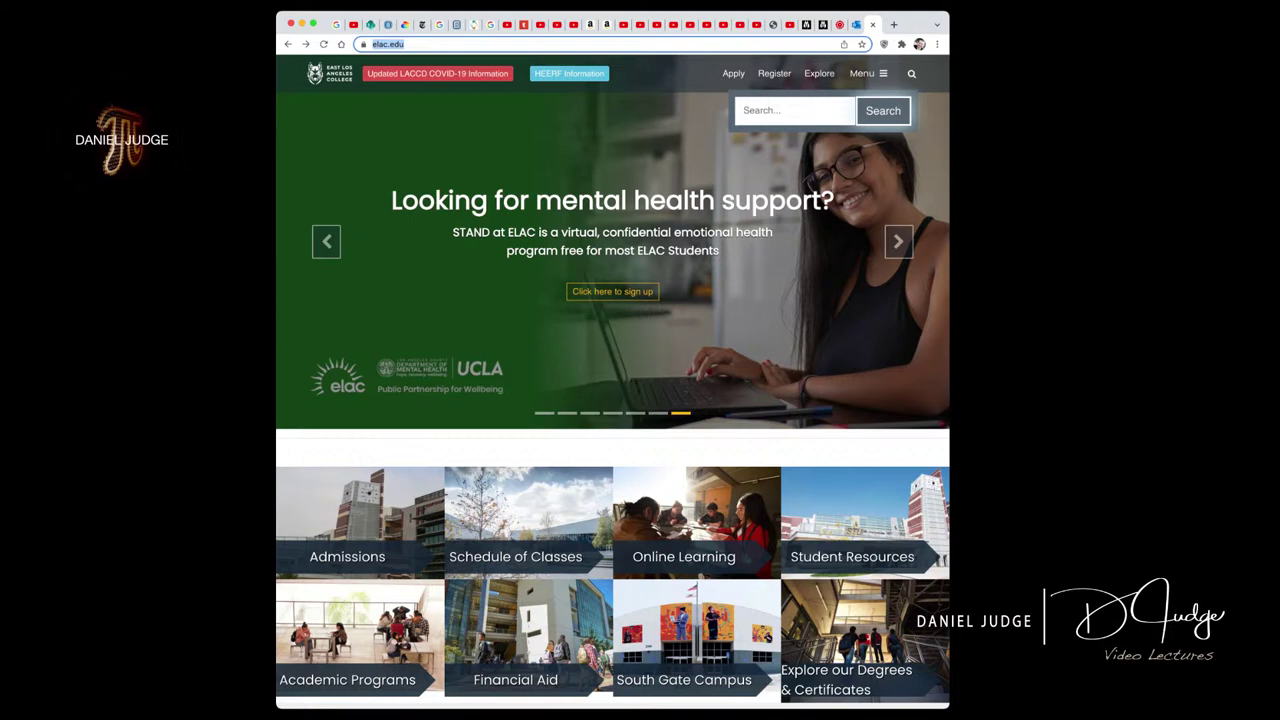
click(864, 73)
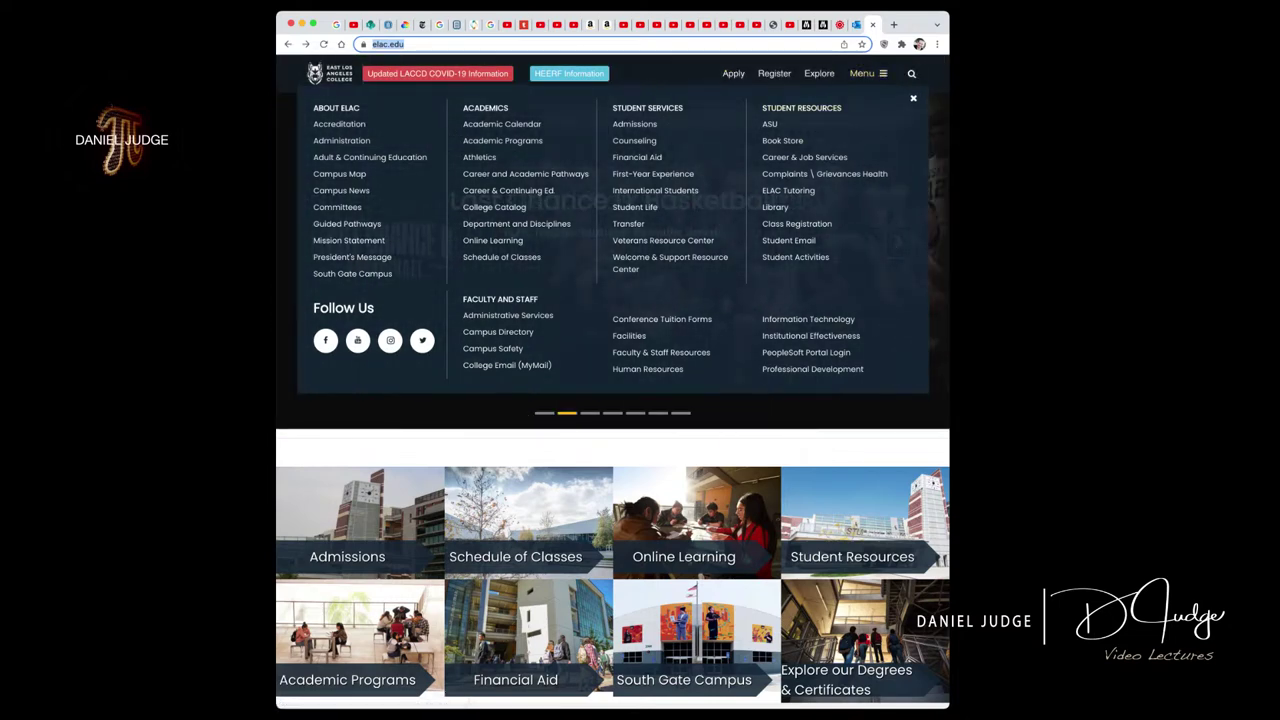
Go from the Book Store to its Textbooks Buy / Rent page and scroll to the Find It form.
click(782, 140)
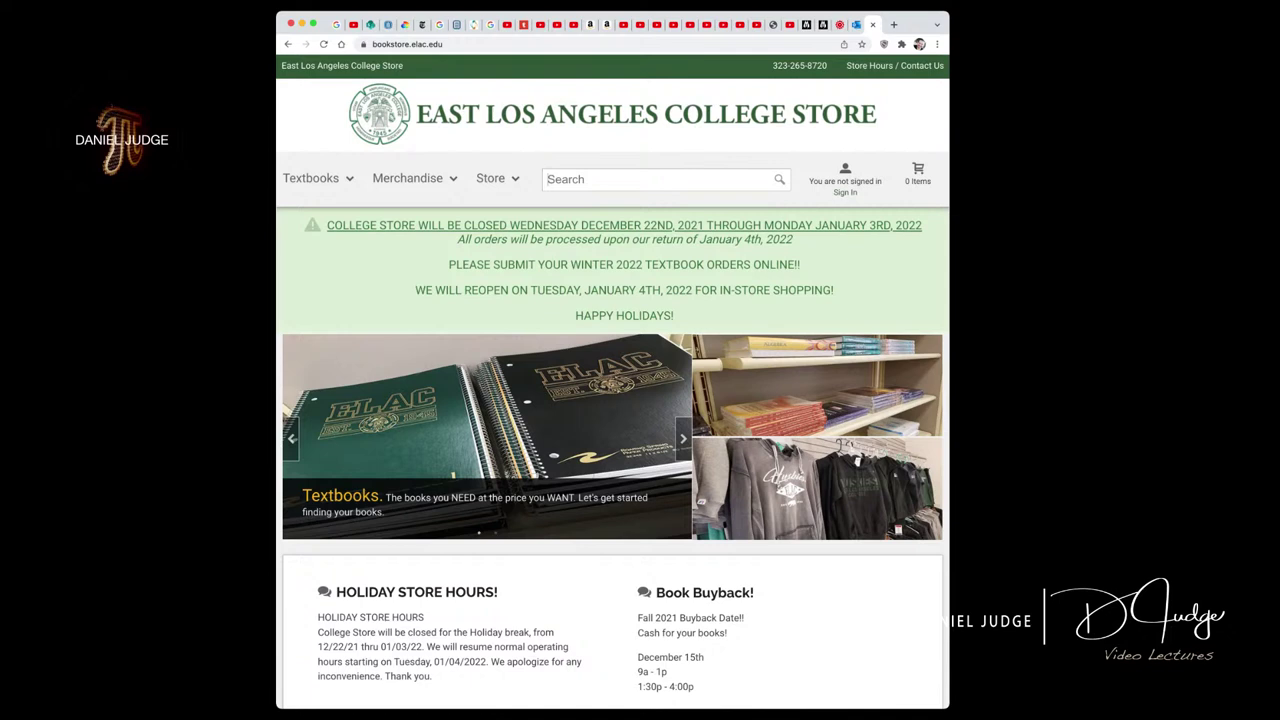
mouse_move(310, 178)
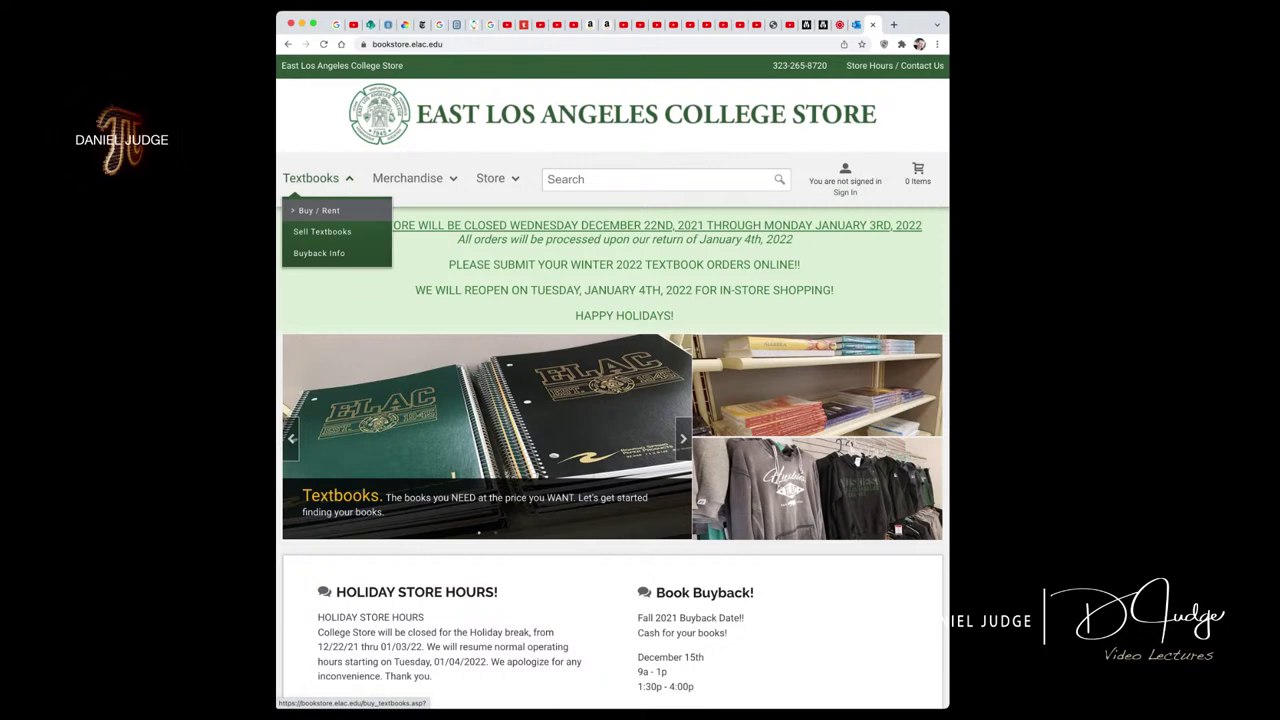
click(318, 210)
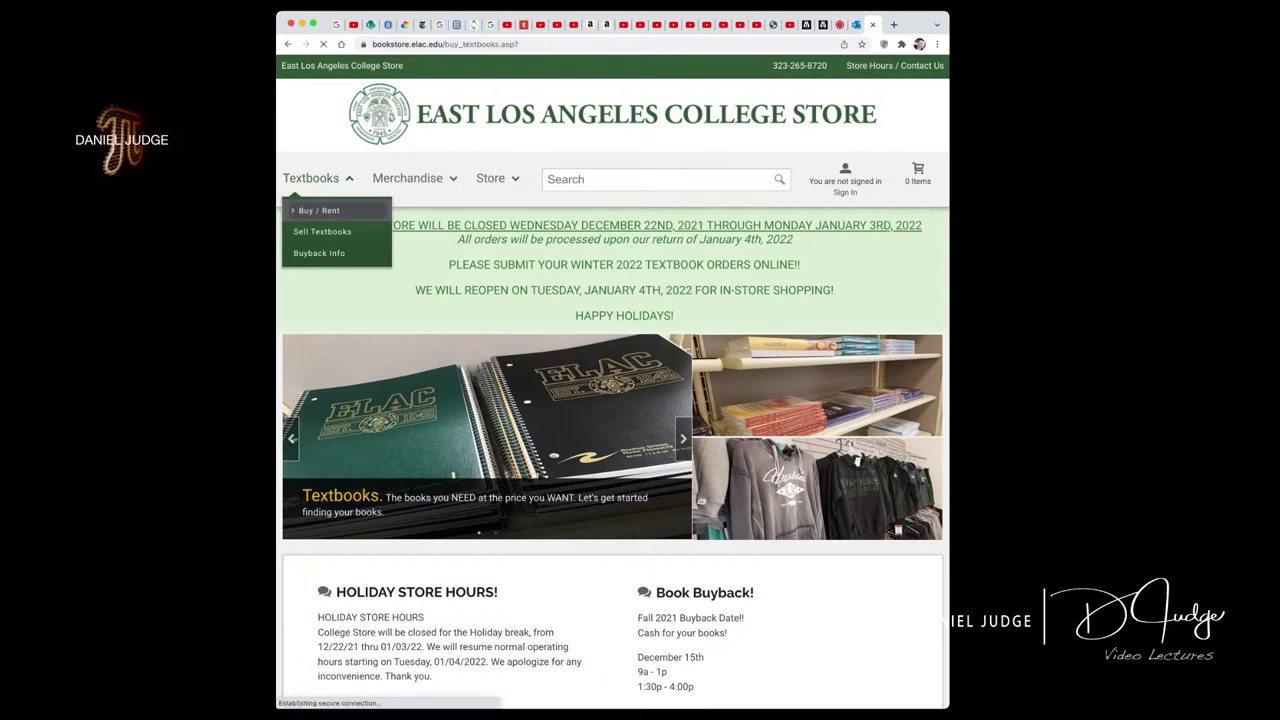
scroll(613, 400, down, 4)
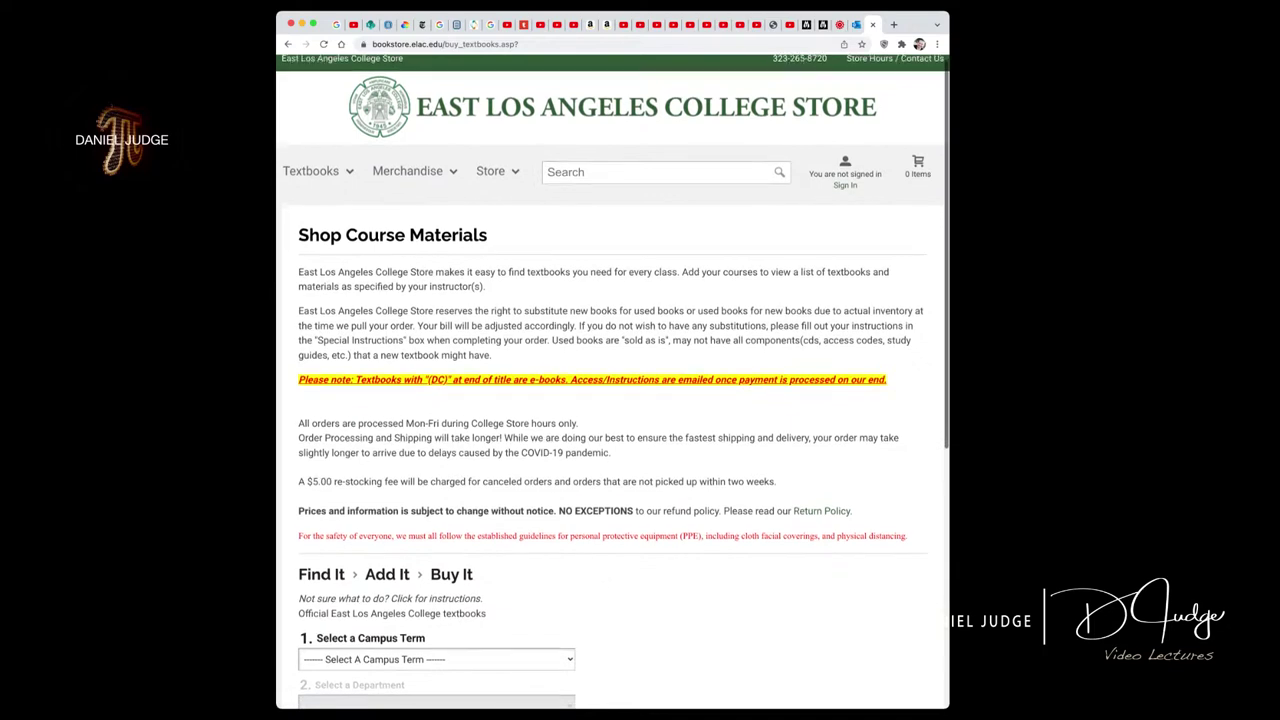
scroll(613, 400, down, 5)
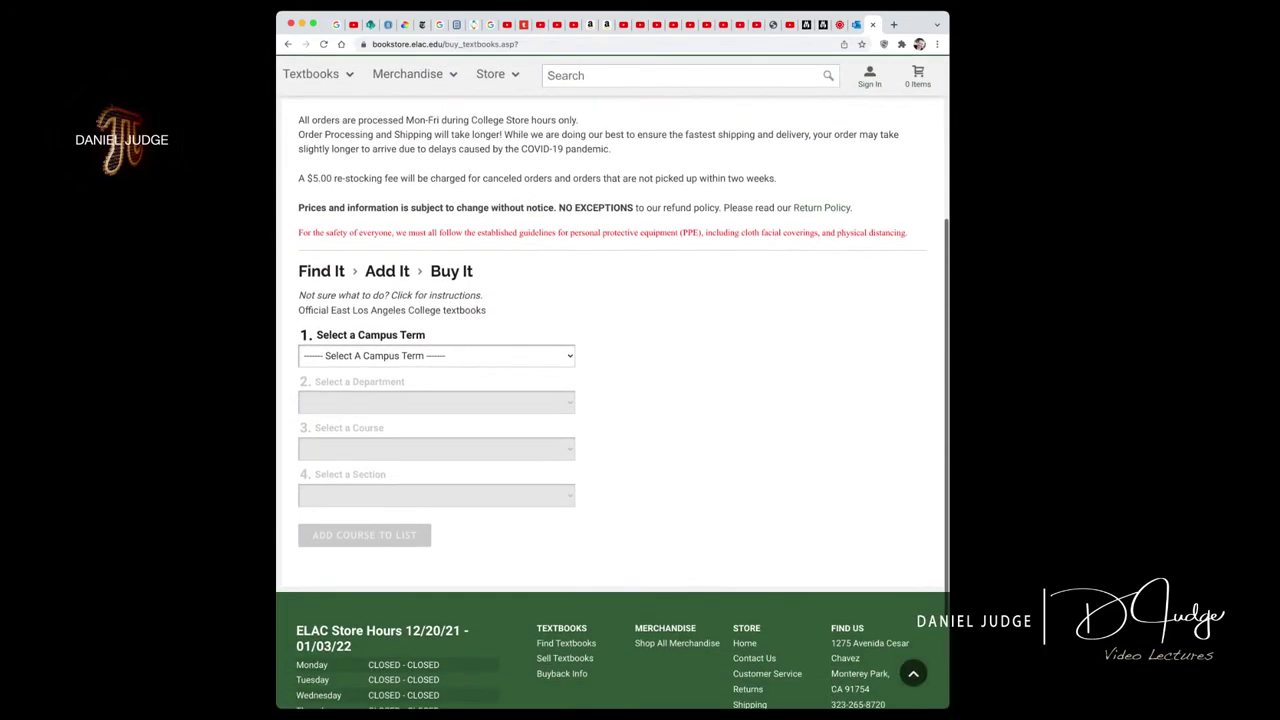
scroll(613, 400, down, 1)
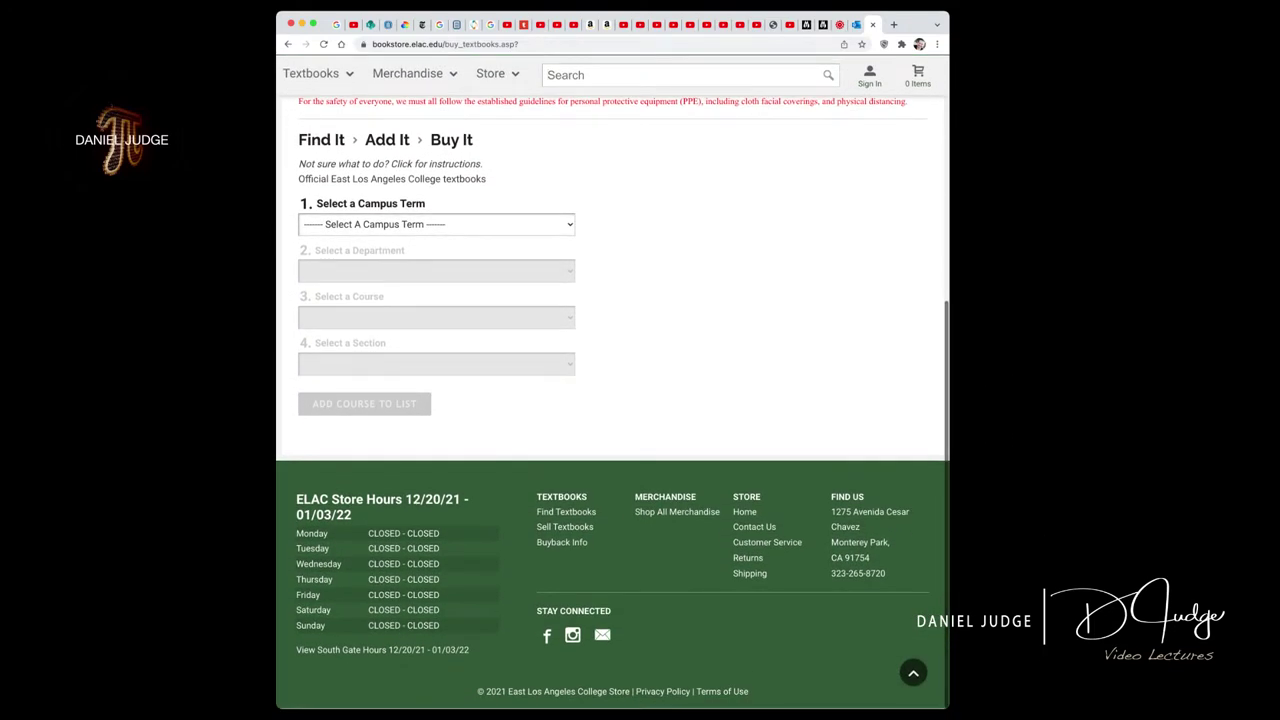
Choose the EAST - WINTER 2022 ELAC term and the MATH-MATH department.
click(436, 224)
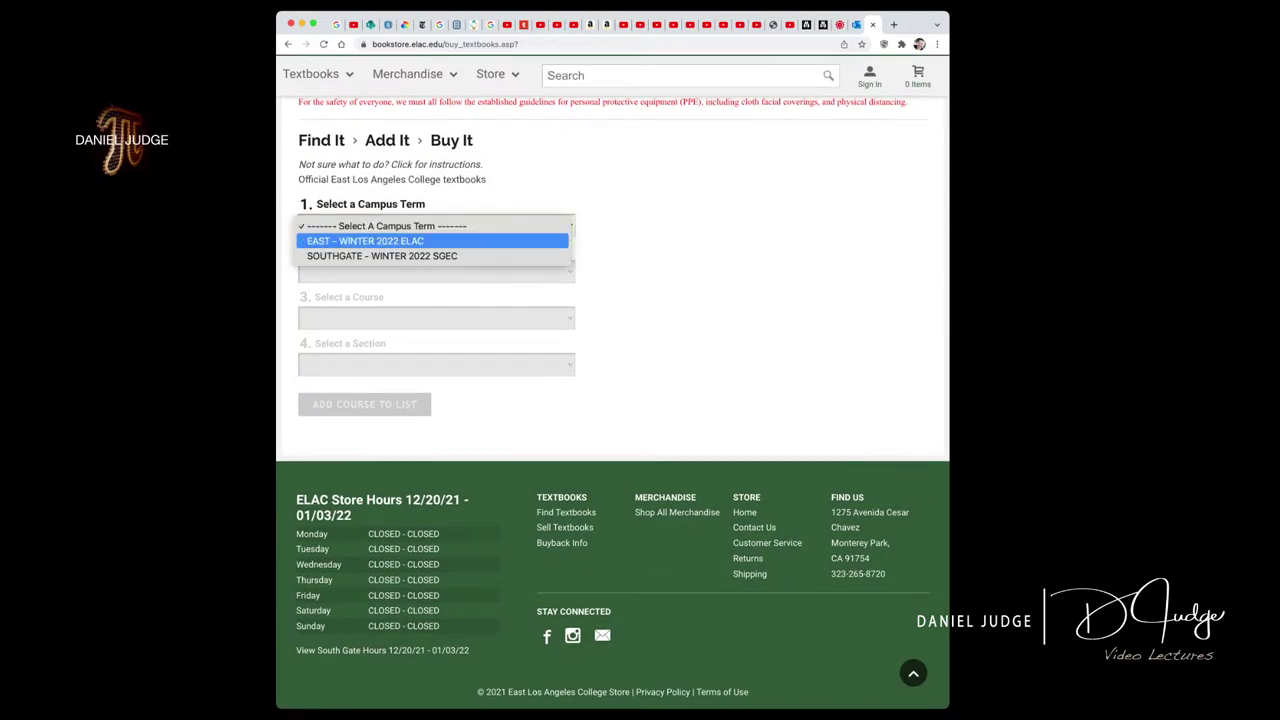
key(Return)
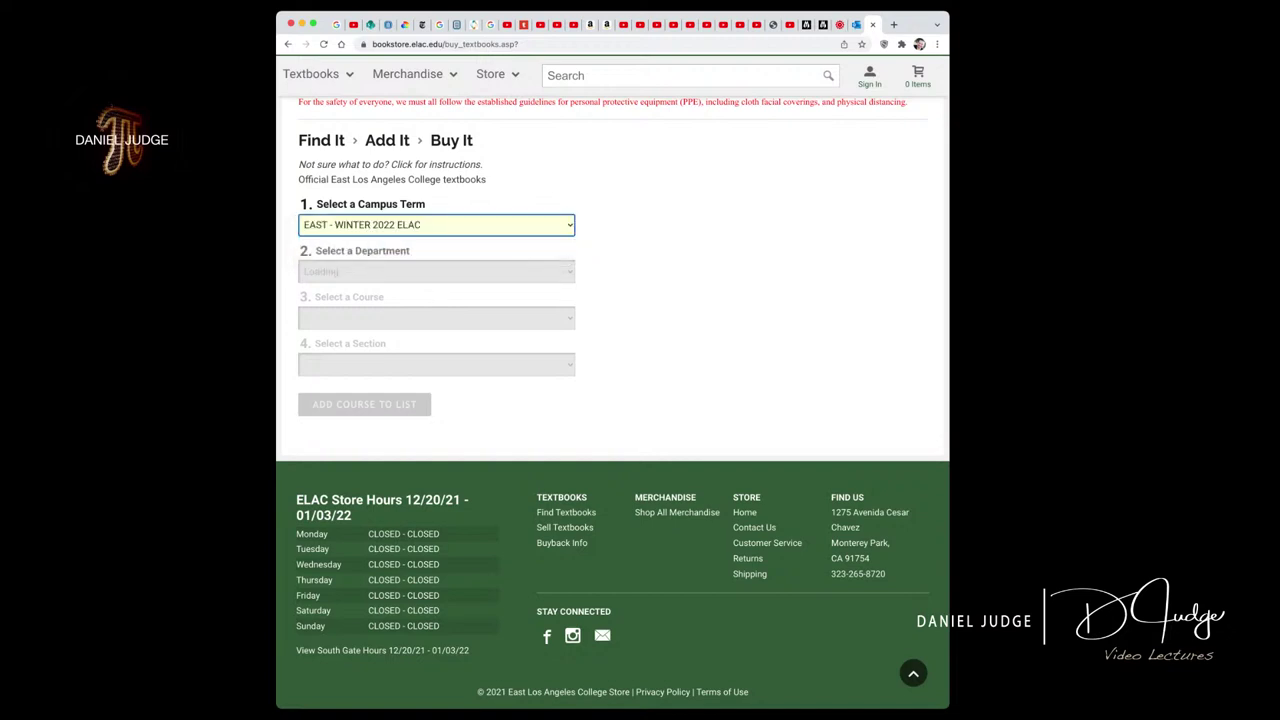
key(Tab)
key(space)
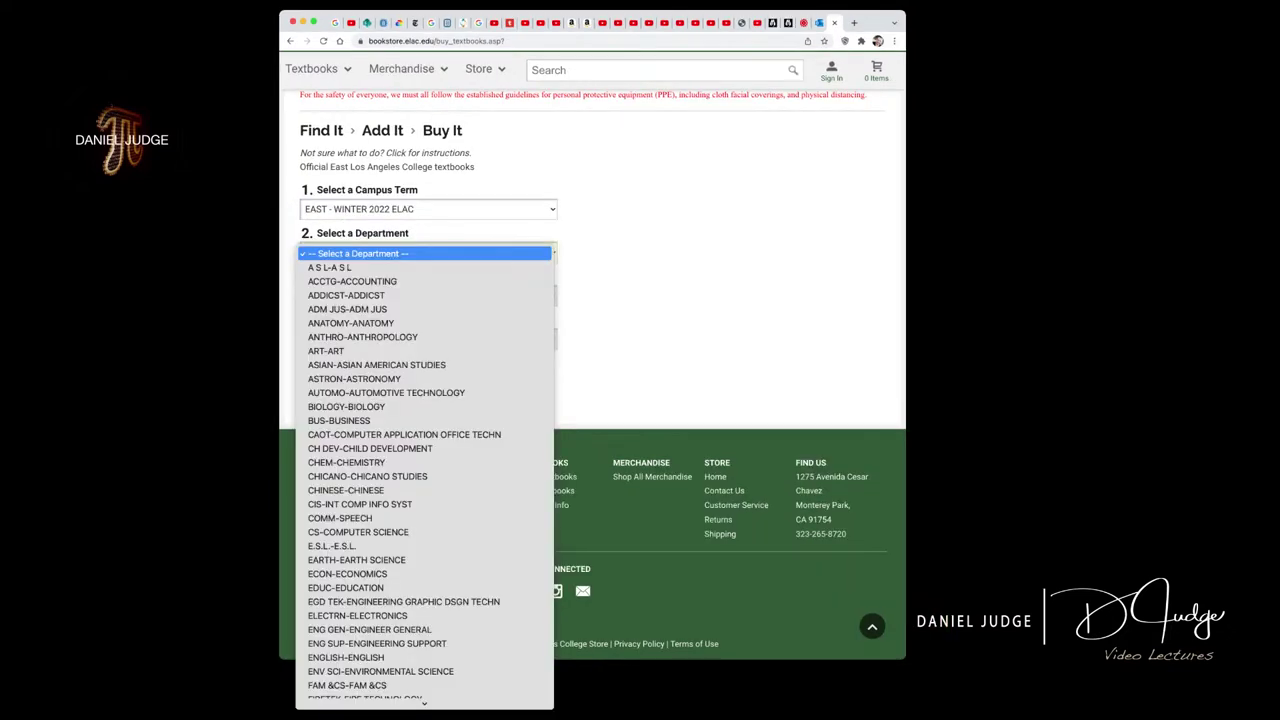
key(Down)
key(Down)
key(Down)
key(Down)
key(Down)
key(Down)
key(Down)
key(Down)
key(Down)
key(Down)
key(Down)
key(Down)
key(Down)
key(Down)
key(Down)
key(Down)
key(Down)
key(Down)
key(Down)
key(Down)
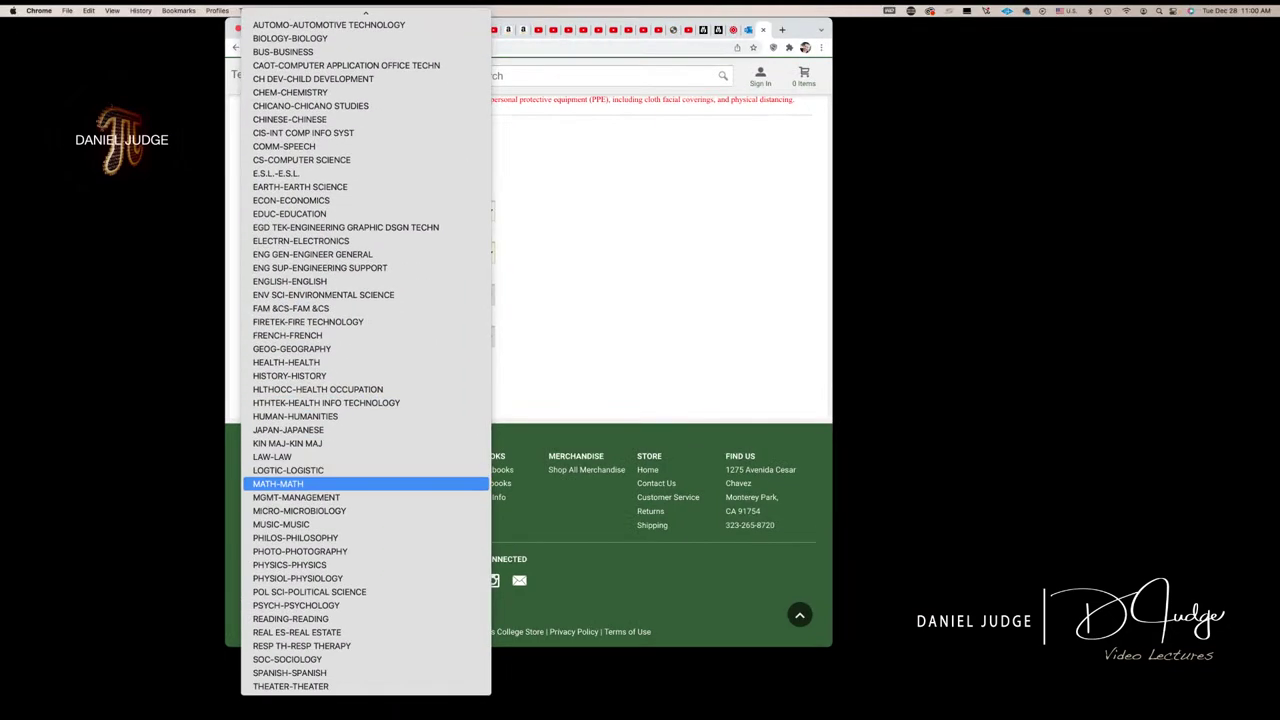
key(Return)
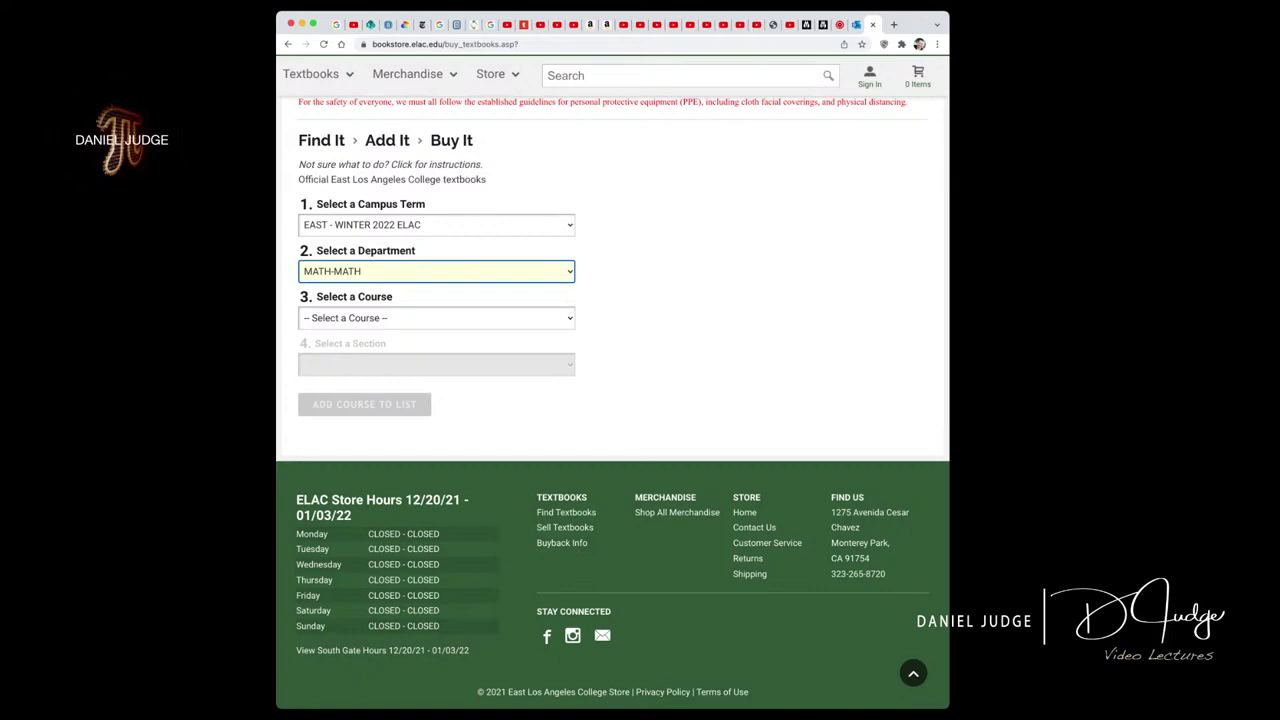
Pick course 227S and section 11297, then add it to the course list.
key(Tab)
key(space)
key(Down)
key(Down)
key(Down)
key(Down)
key(Up)
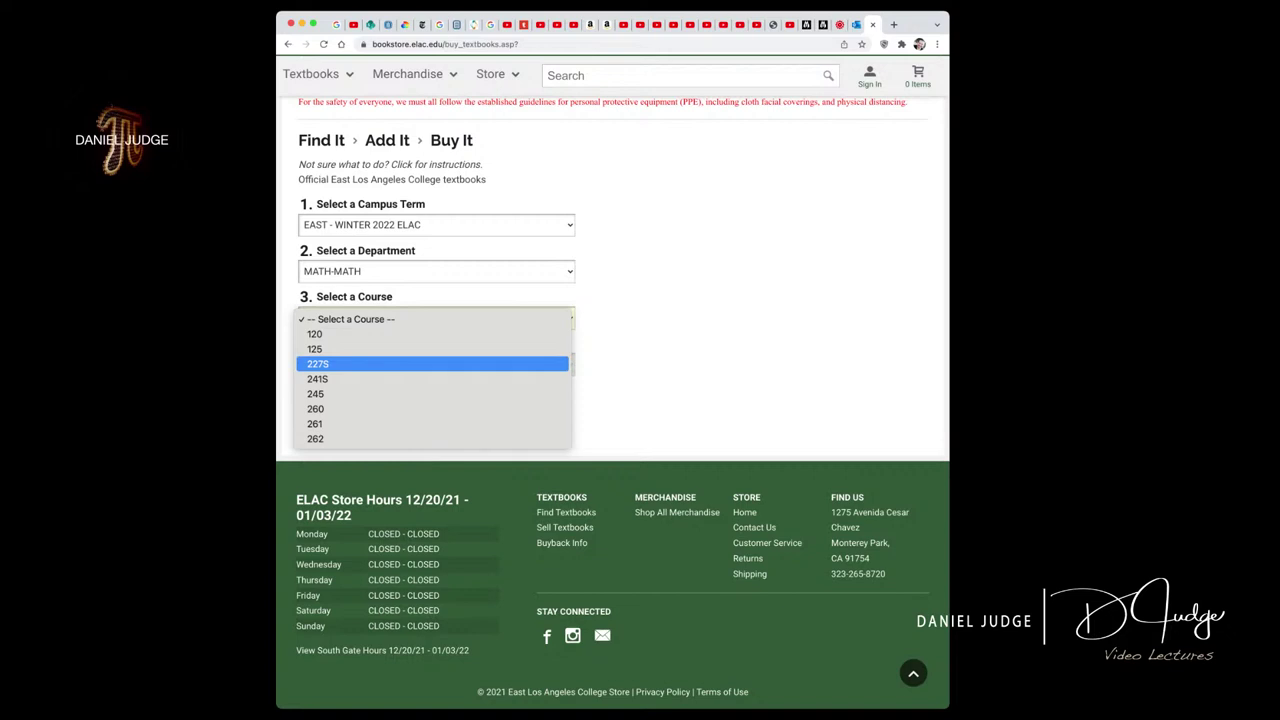
key(Return)
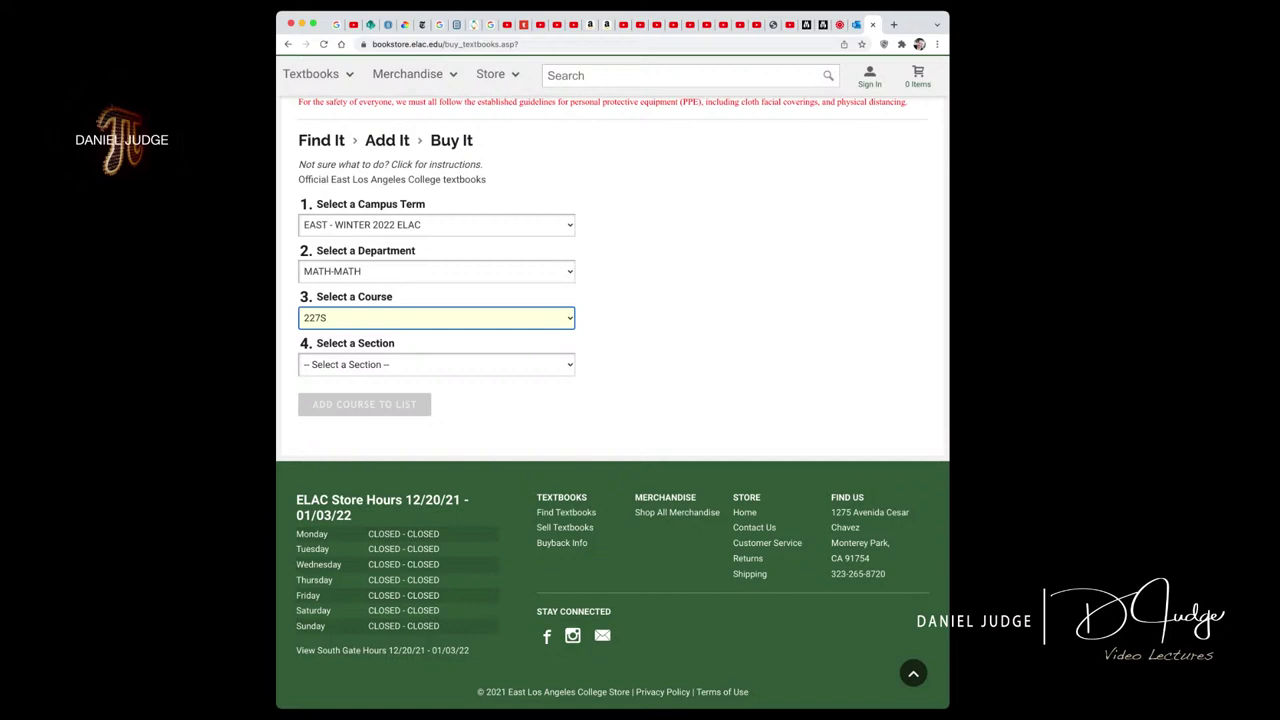
key(Tab)
key(space)
key(Down)
key(Down)
key(Down)
key(Down)
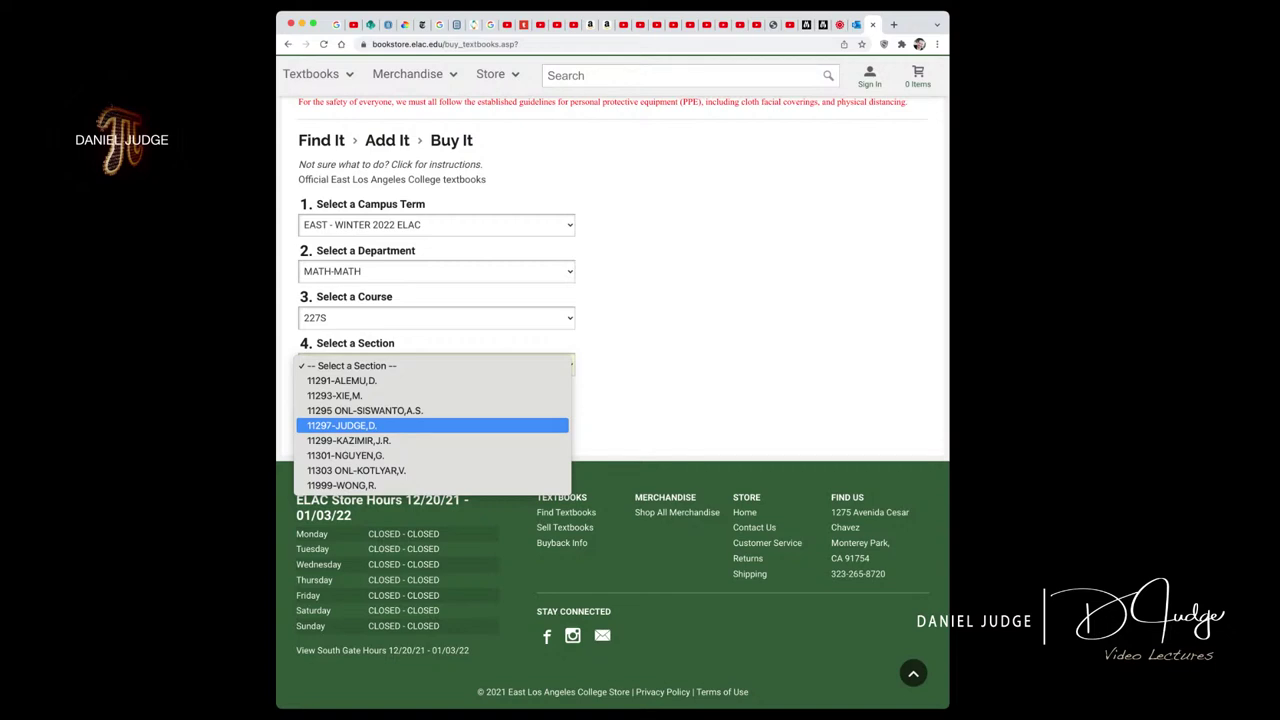
key(Return)
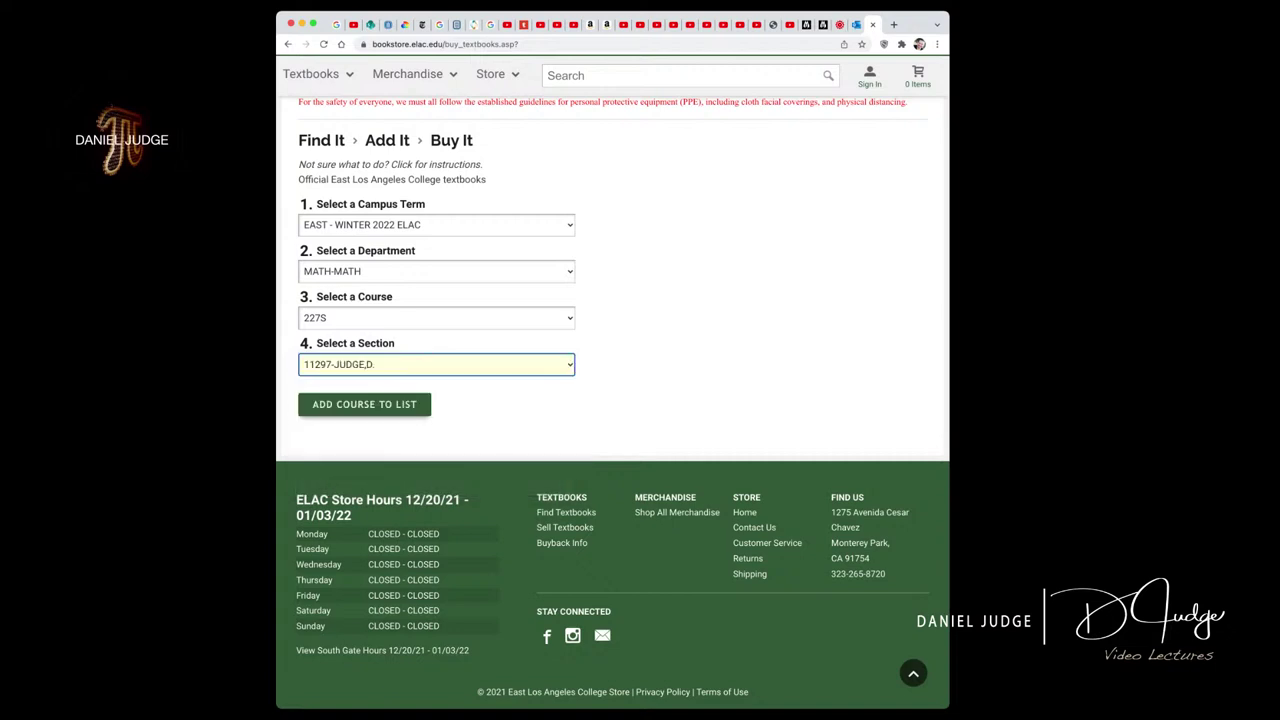
key(Tab)
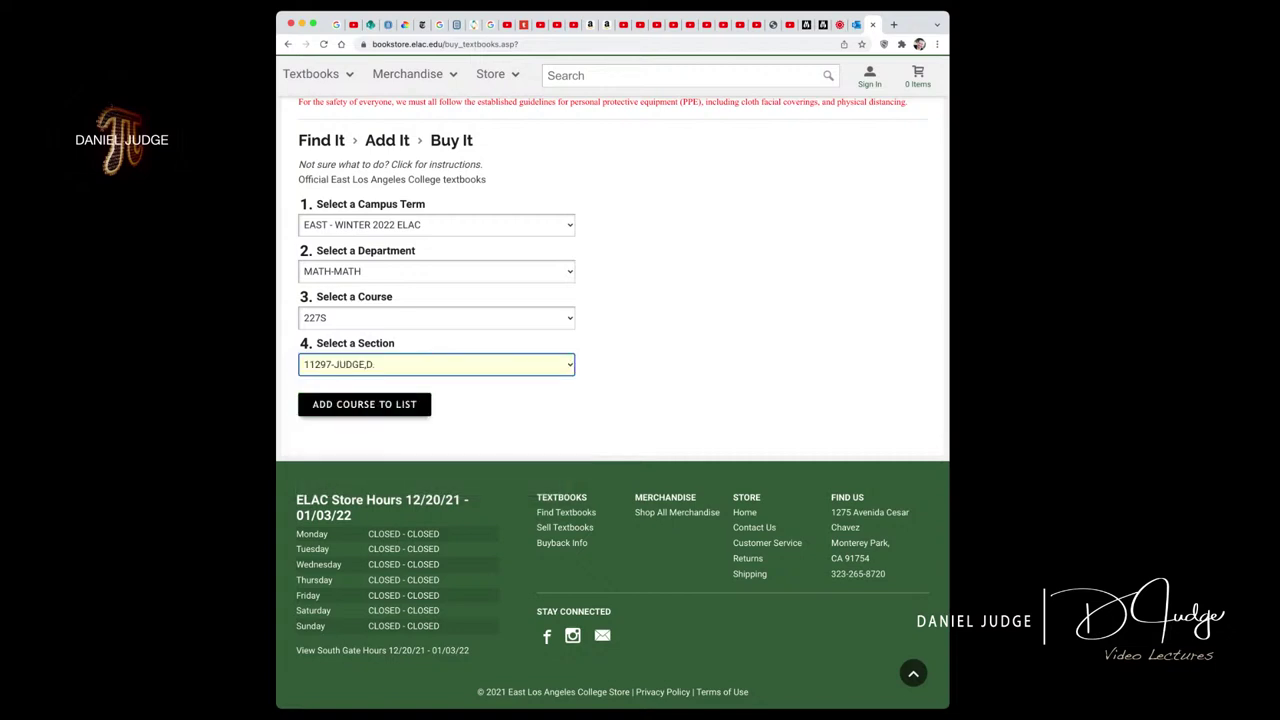
key(Return)
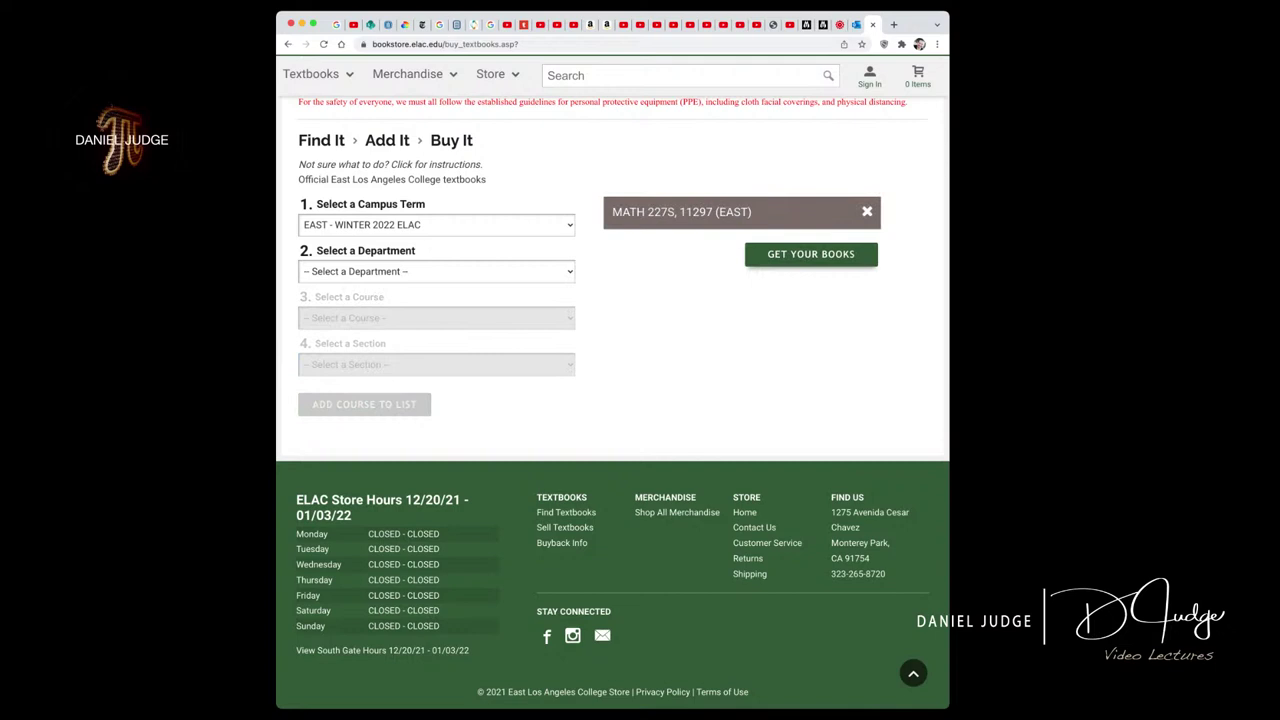
View the MATH 227S section 11297 course materials, an Element Stats access code at $103.75.
key(Tab)
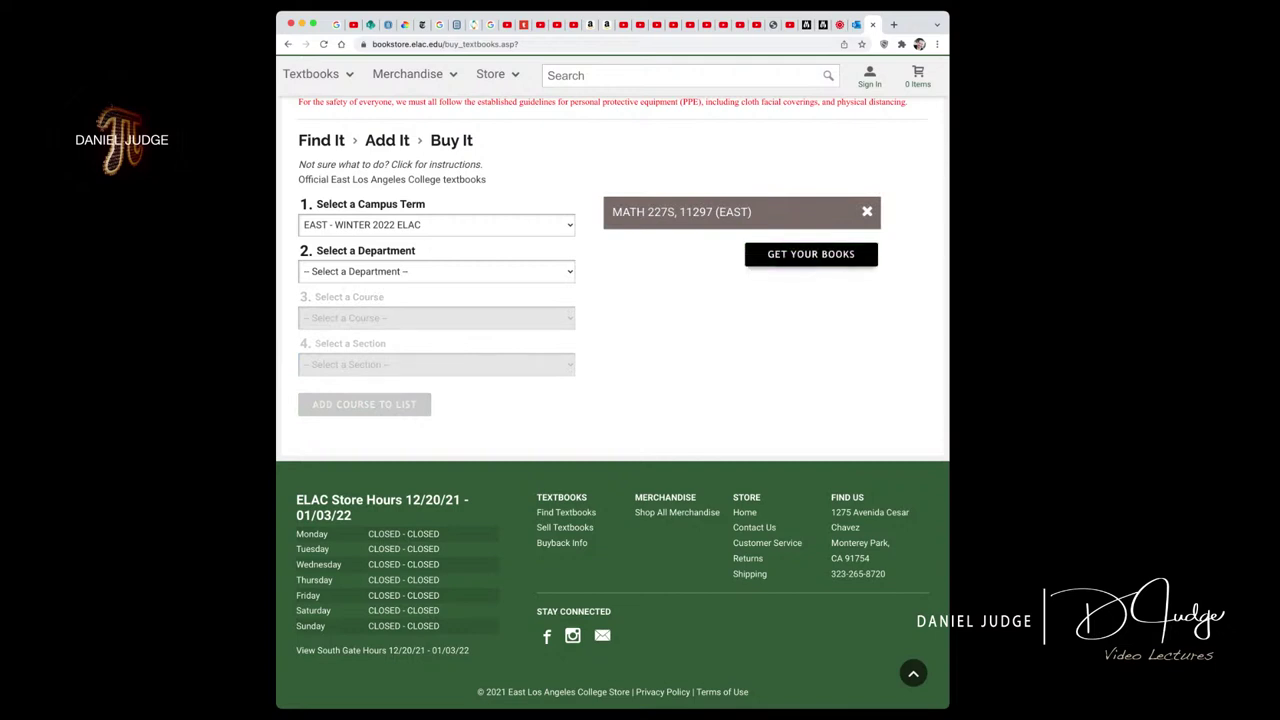
key(Return)
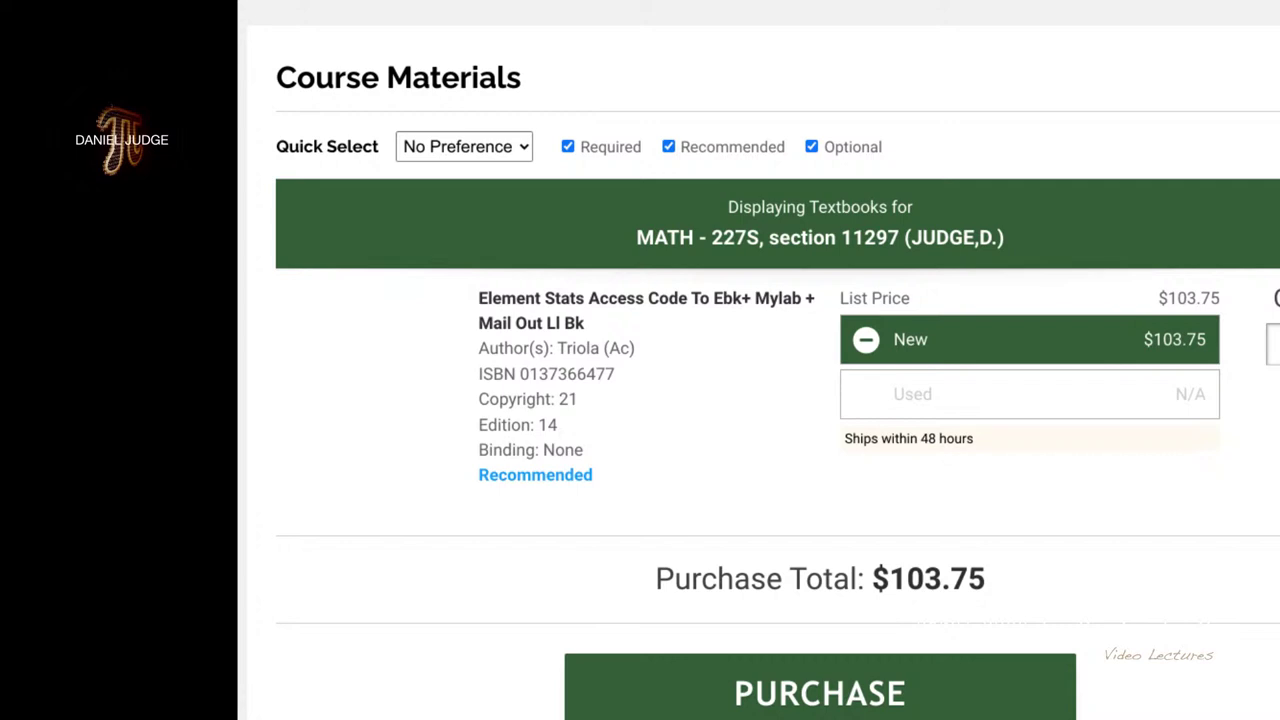
key(ctrl+t)
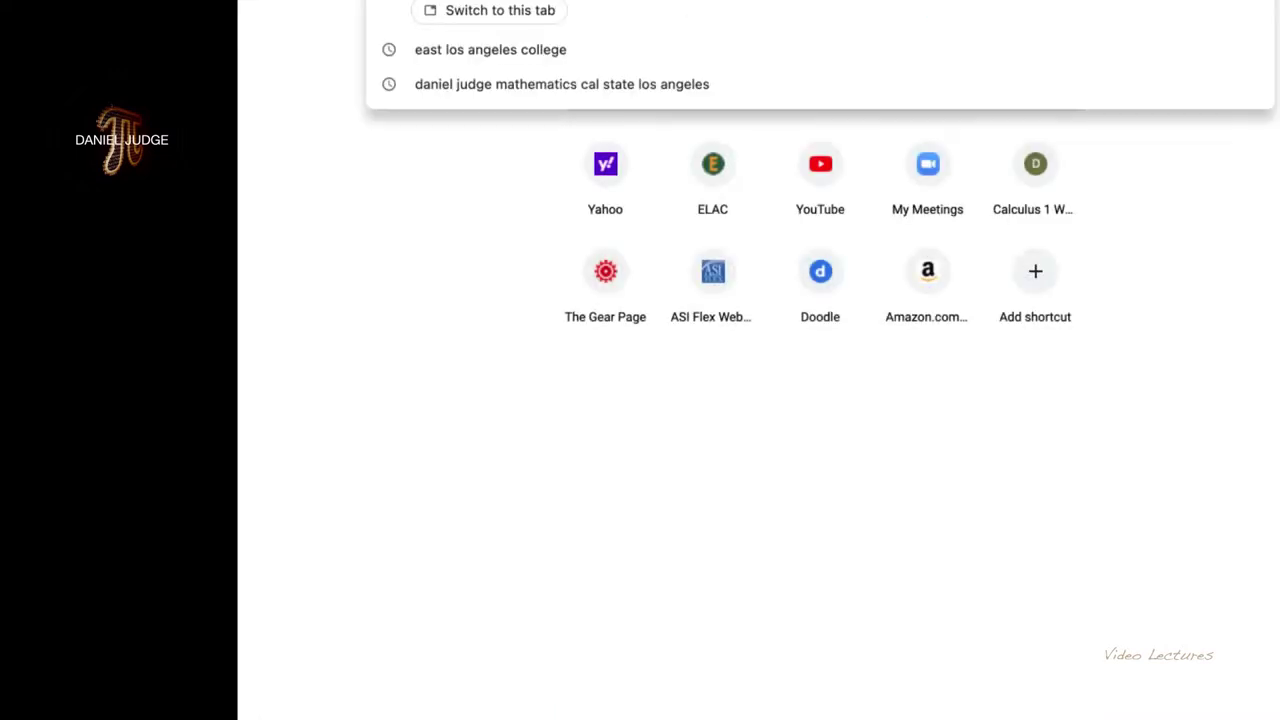
Search Google for 'elementary statistics 13th edition' and browse the Chegg, Amazon and Pearson results.
text(elementary)
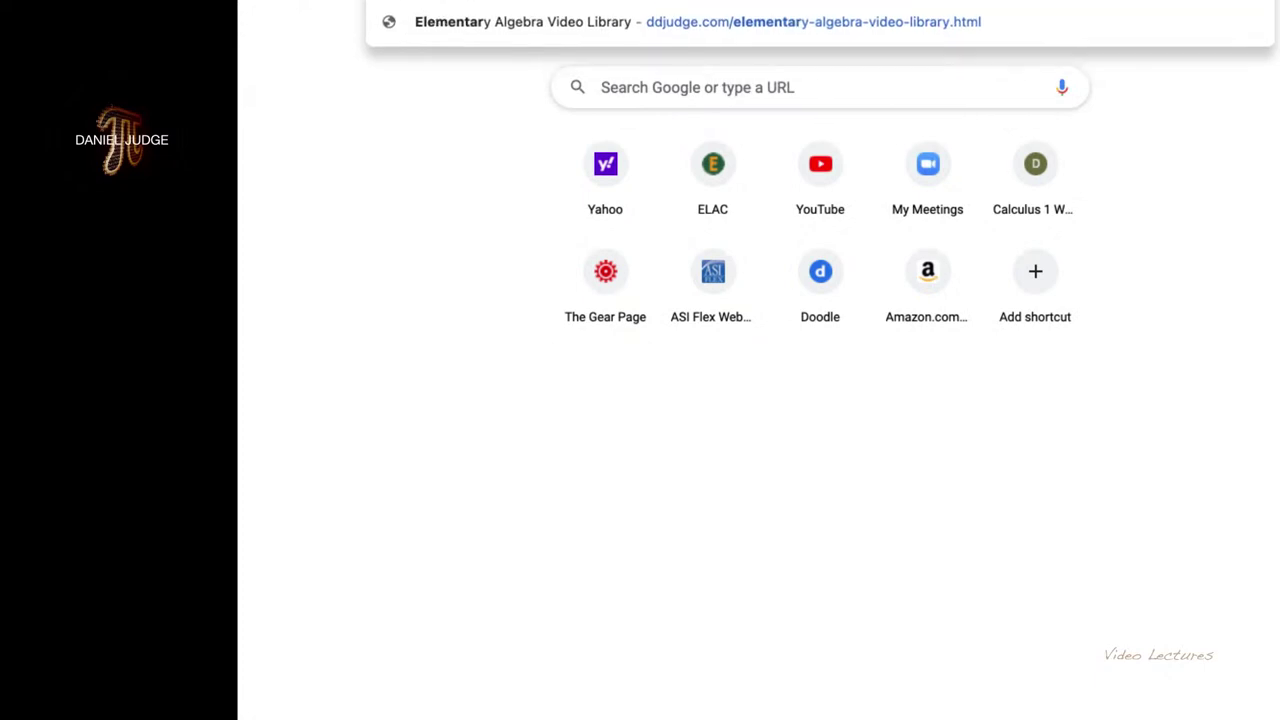
text( statistics)
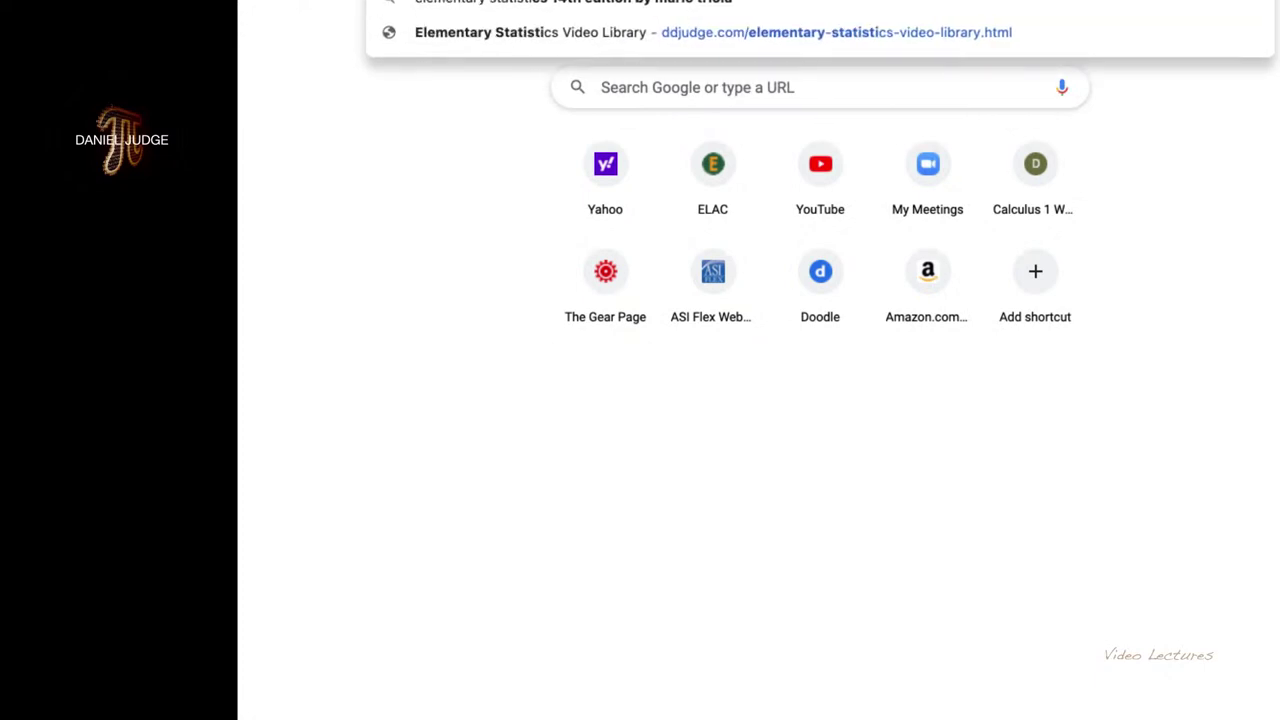
text( 13th edit)
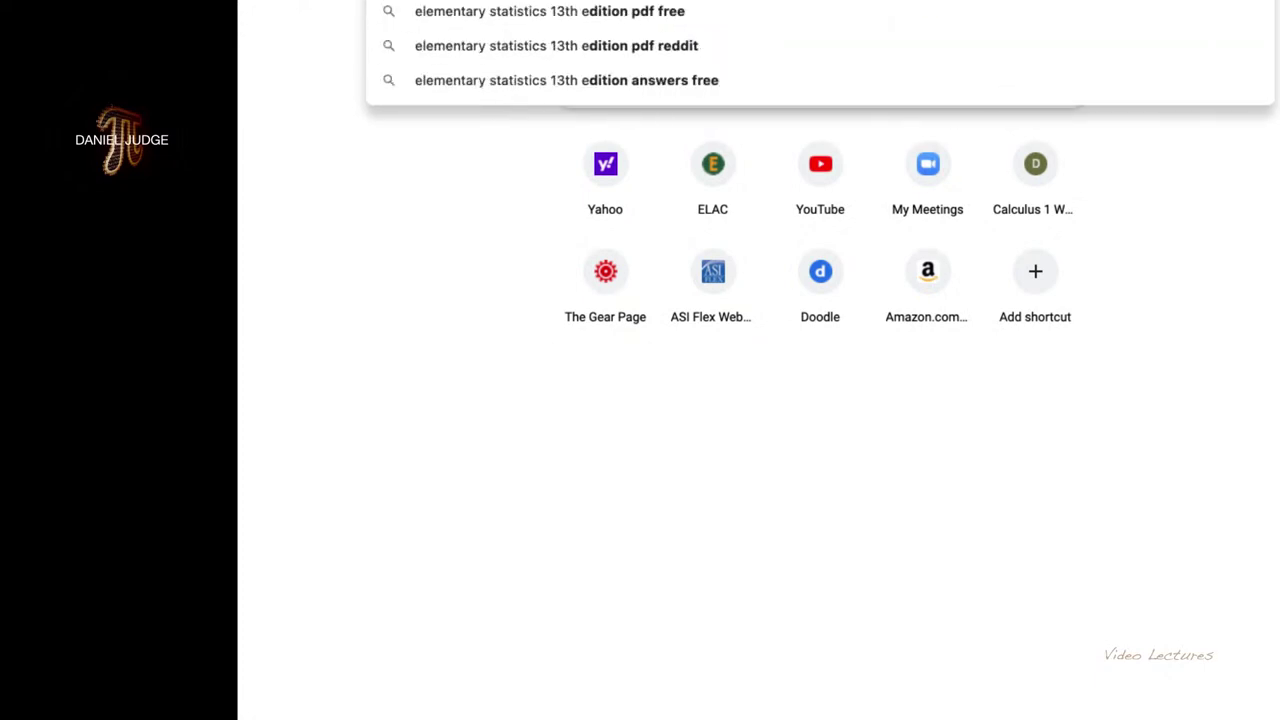
text(ion)
key(Return)
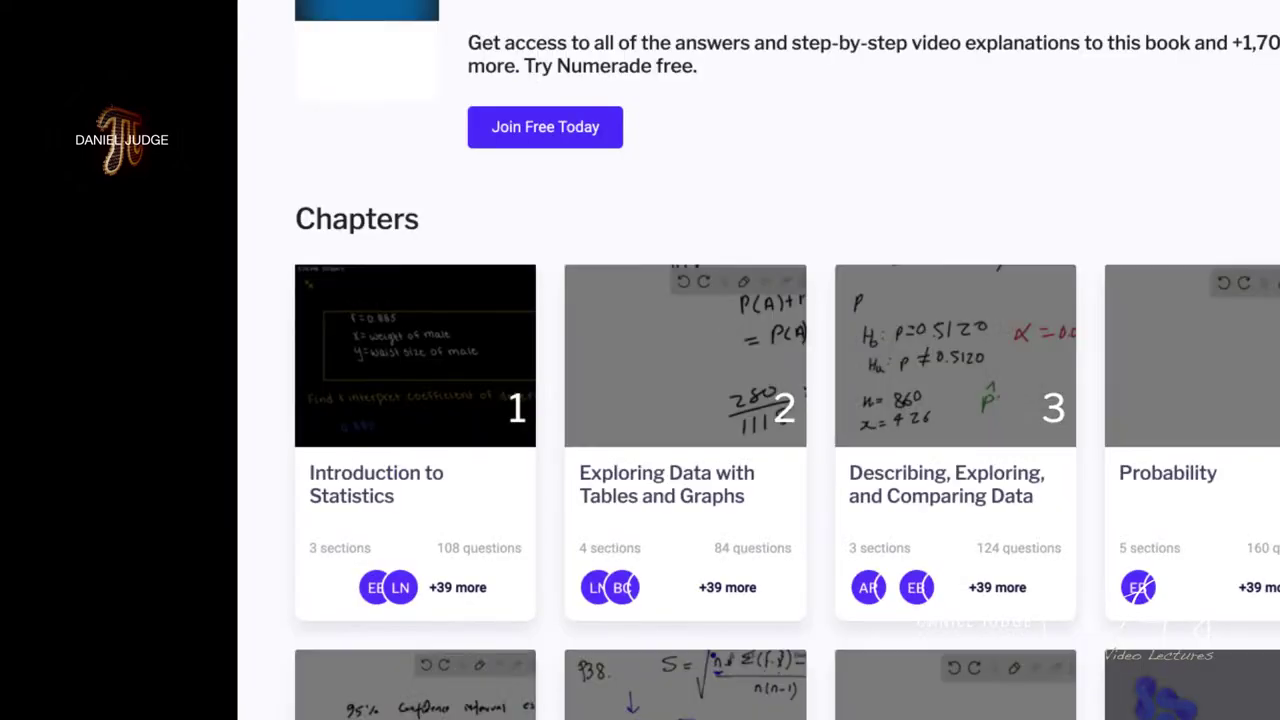
key(alt+Left)
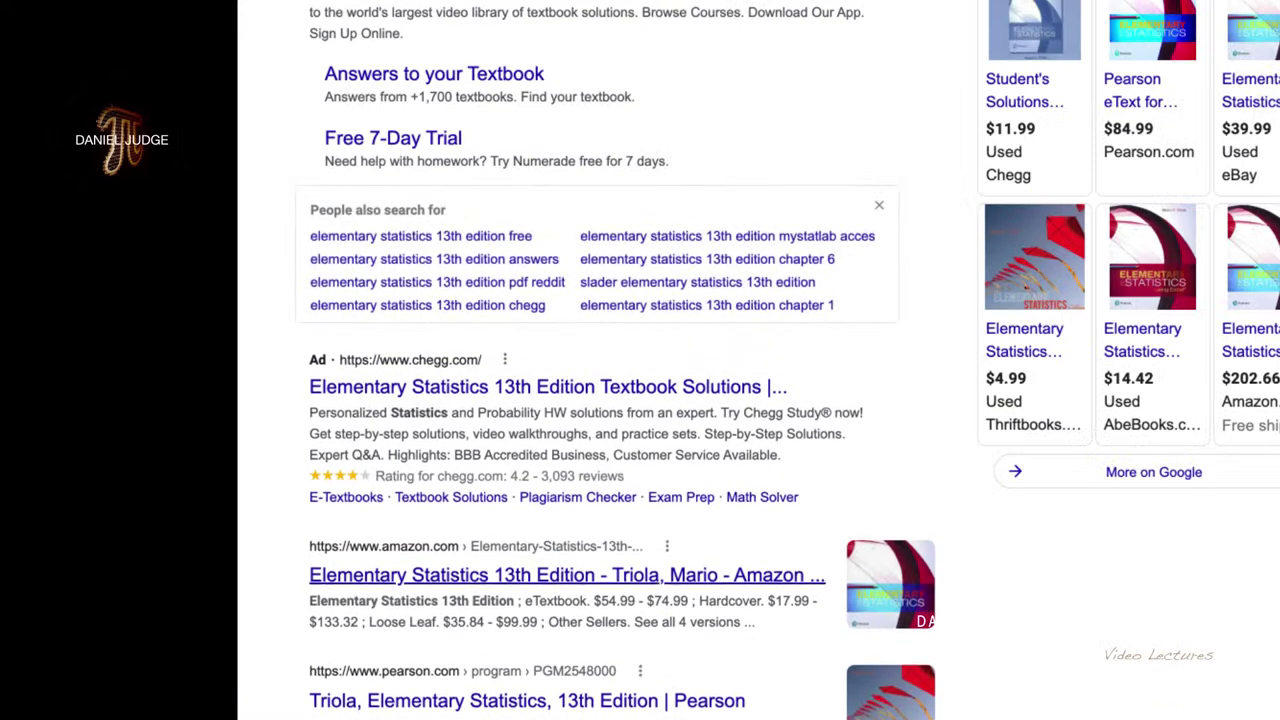